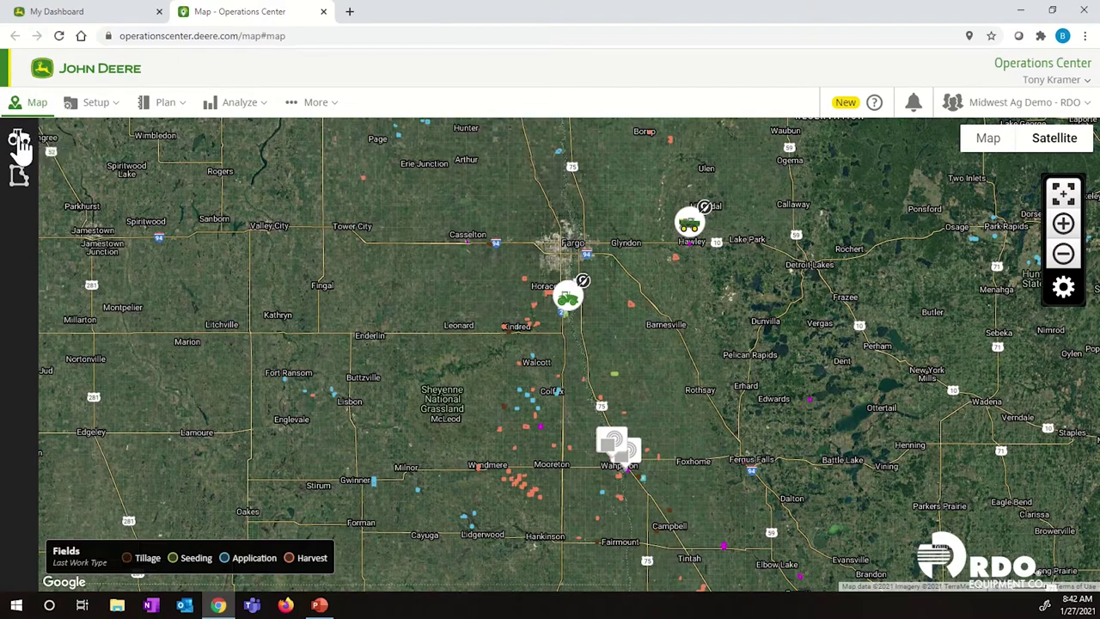
# - Delete the 635FD flexible draper from the equipment list
pyautogui.click(19, 140)
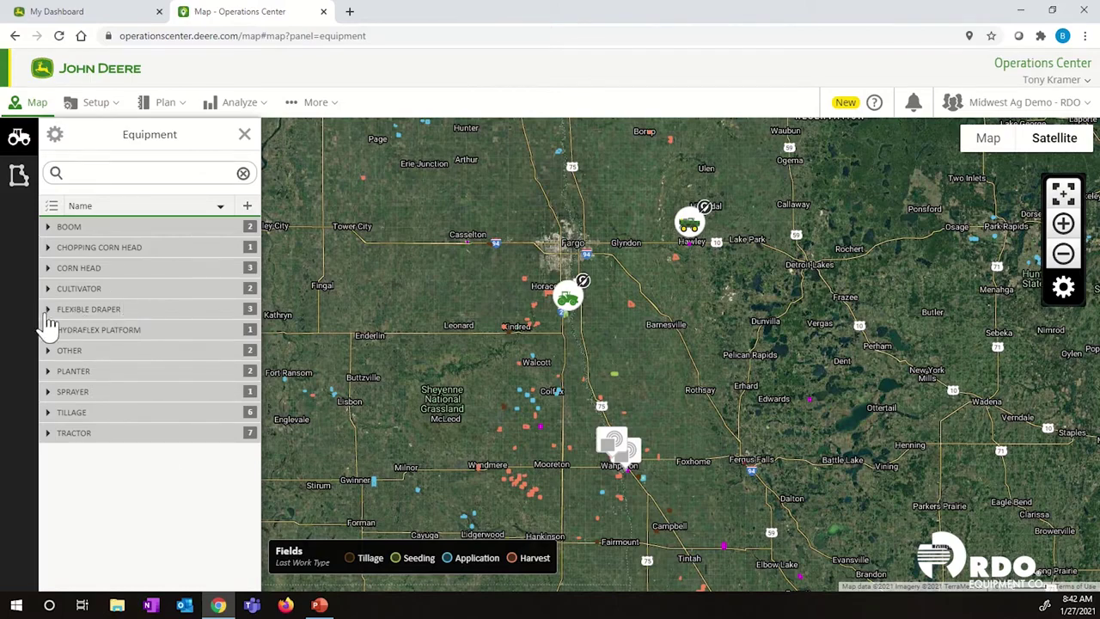
pyautogui.click(49, 309)
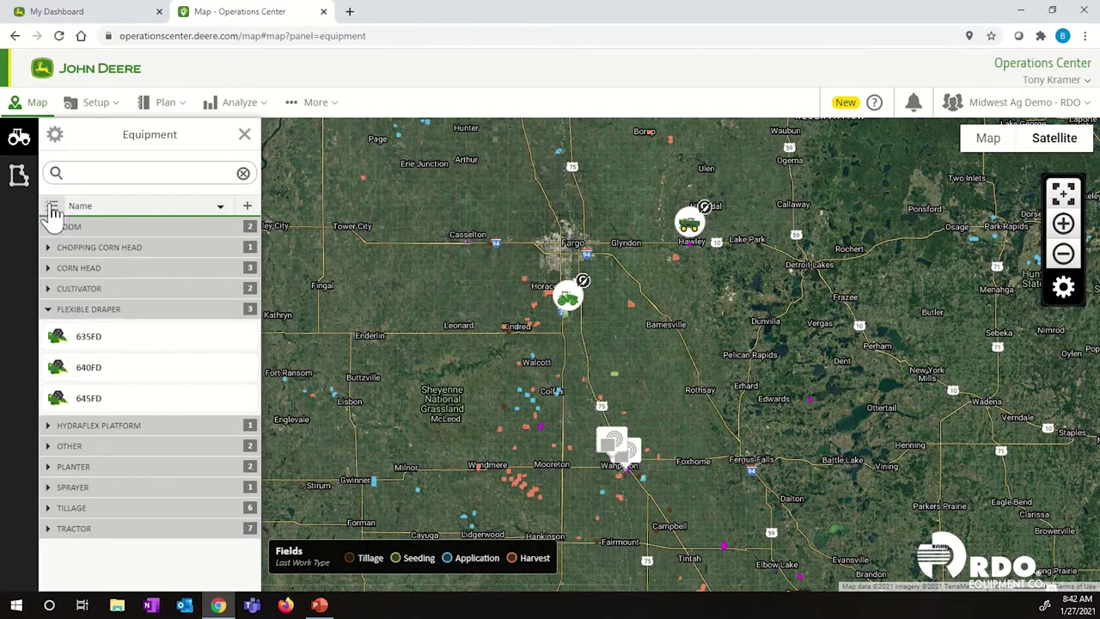
pyautogui.click(53, 210)
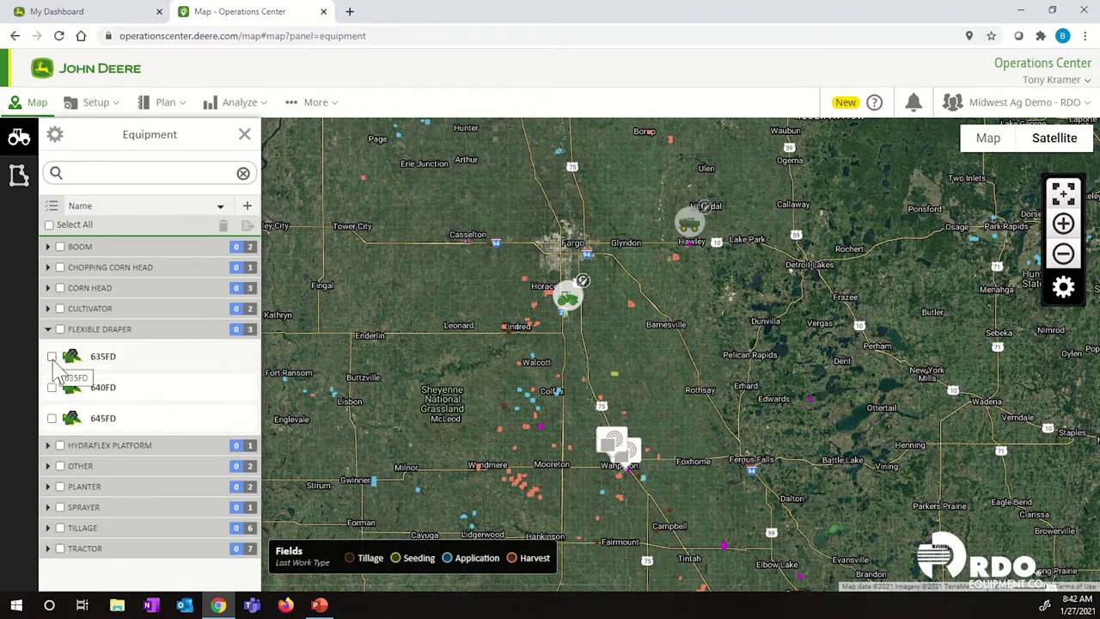
pyautogui.click(52, 357)
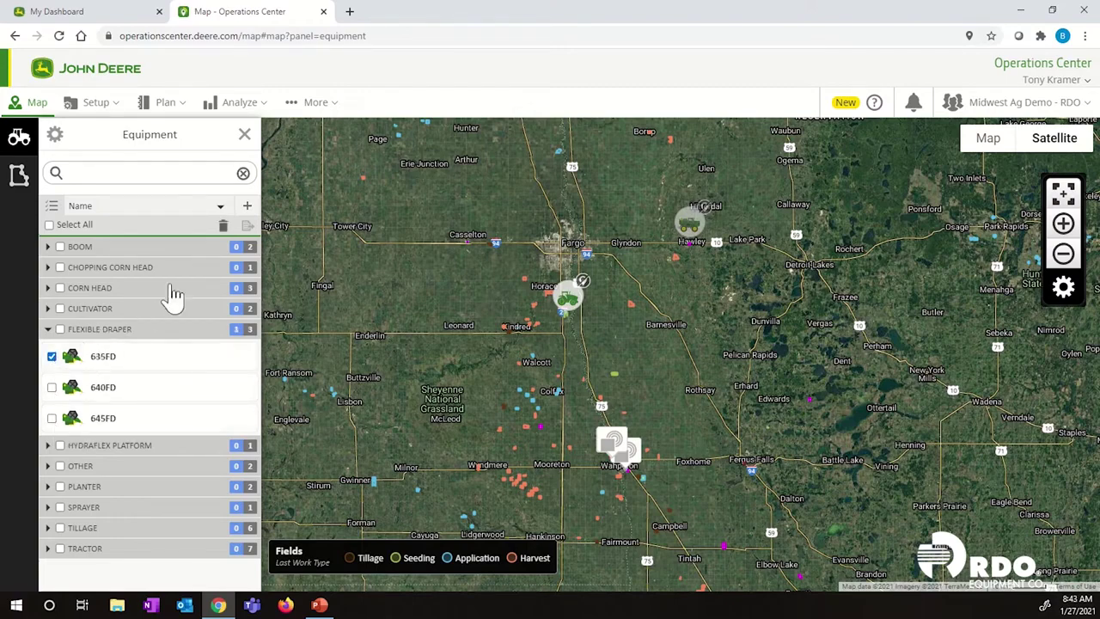
pyautogui.click(223, 230)
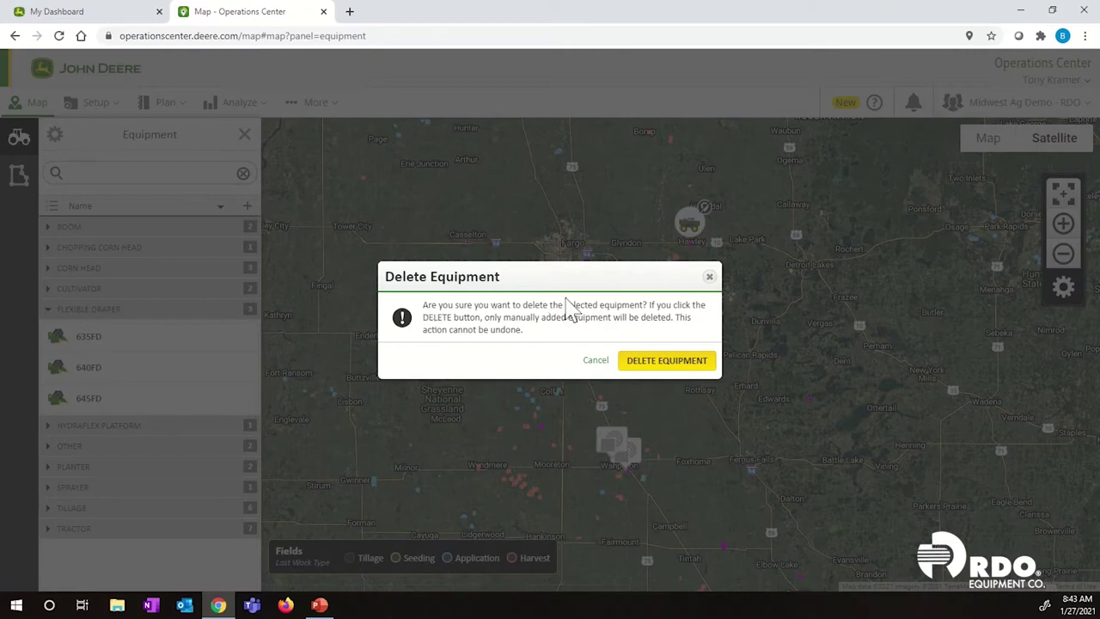
pyautogui.click(676, 366)
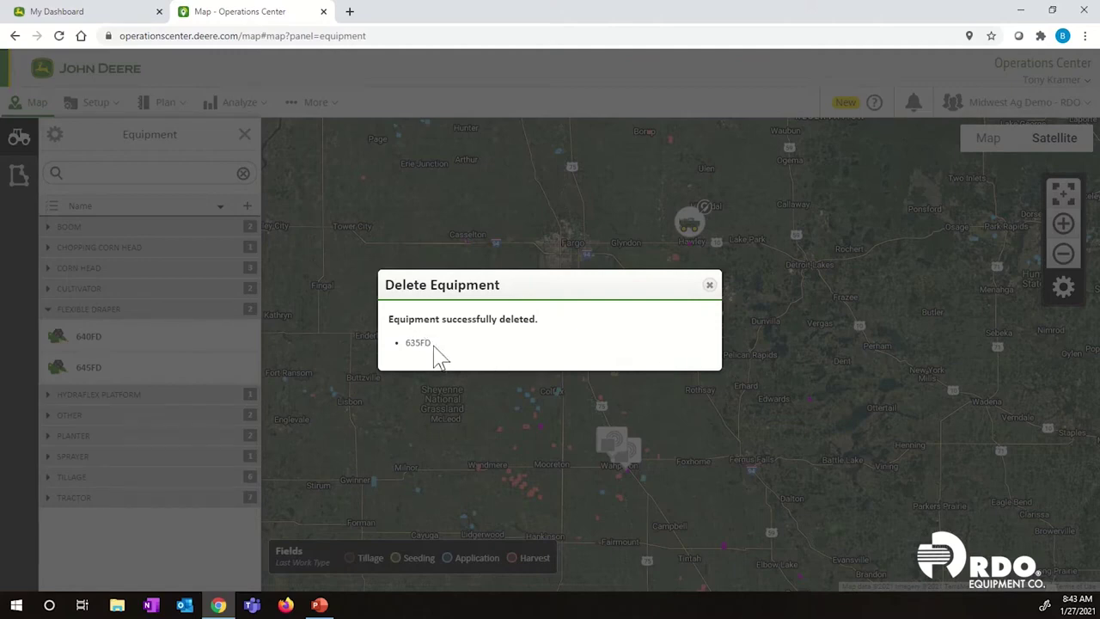
pyautogui.click(708, 285)
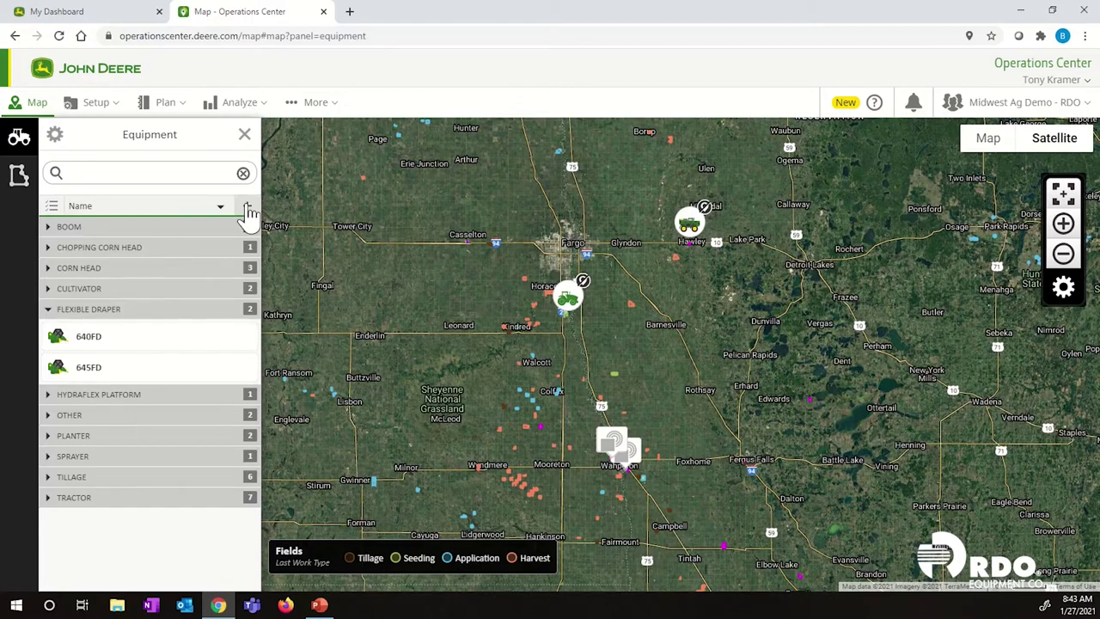
# - Start a new equipment entry and look up the machine's details by its PIN
pyautogui.click(247, 213)
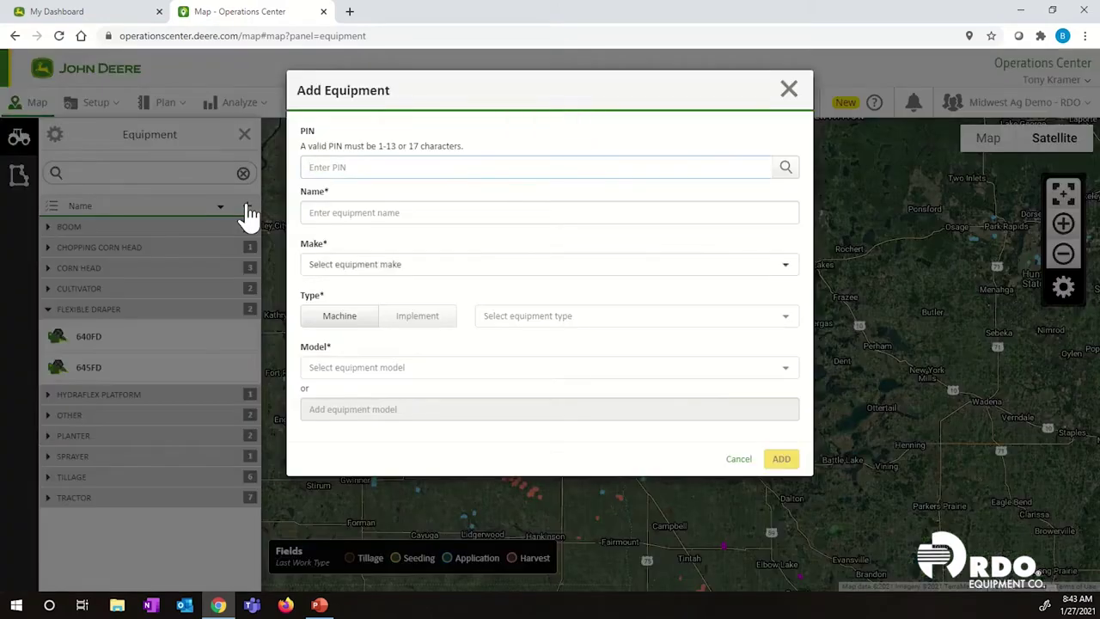
pyautogui.click(365, 168)
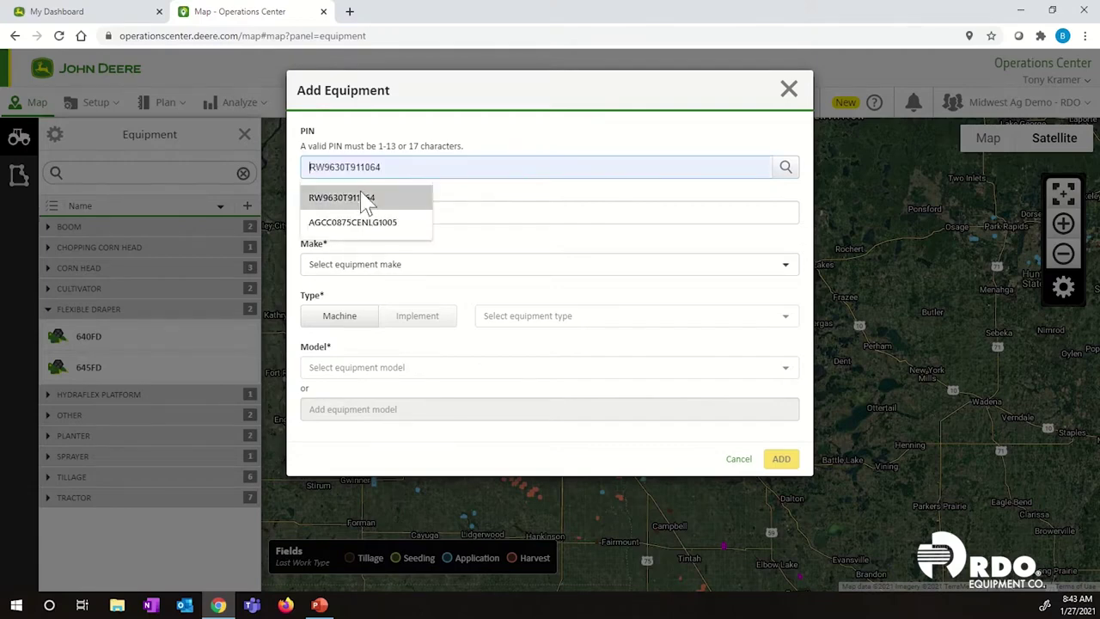
pyautogui.click(364, 198)
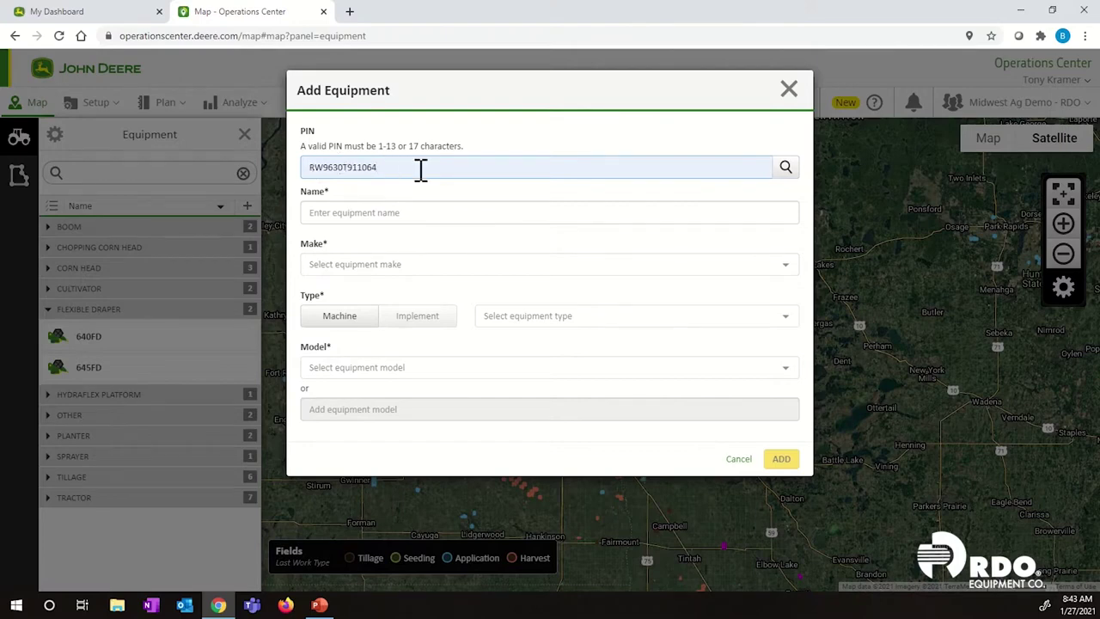
pyautogui.click(786, 171)
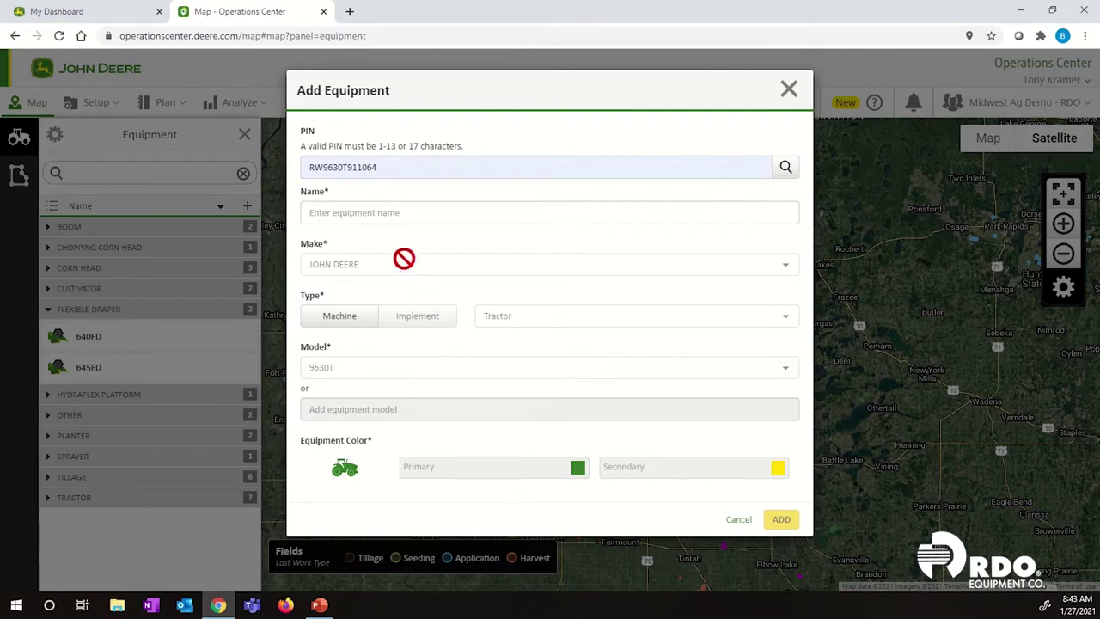
# - Name the new equipment 9630T and clear its PIN field
pyautogui.click(347, 215)
pyautogui.write('9')
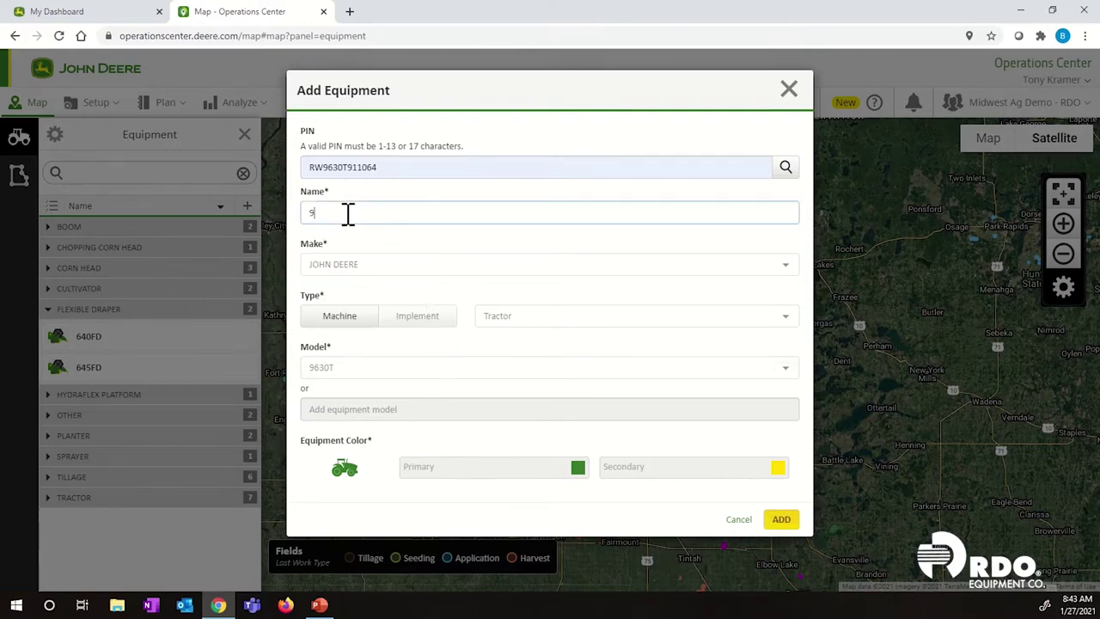
pyautogui.write('630T')
pyautogui.moveTo(421, 169); pyautogui.dragTo(305, 167)
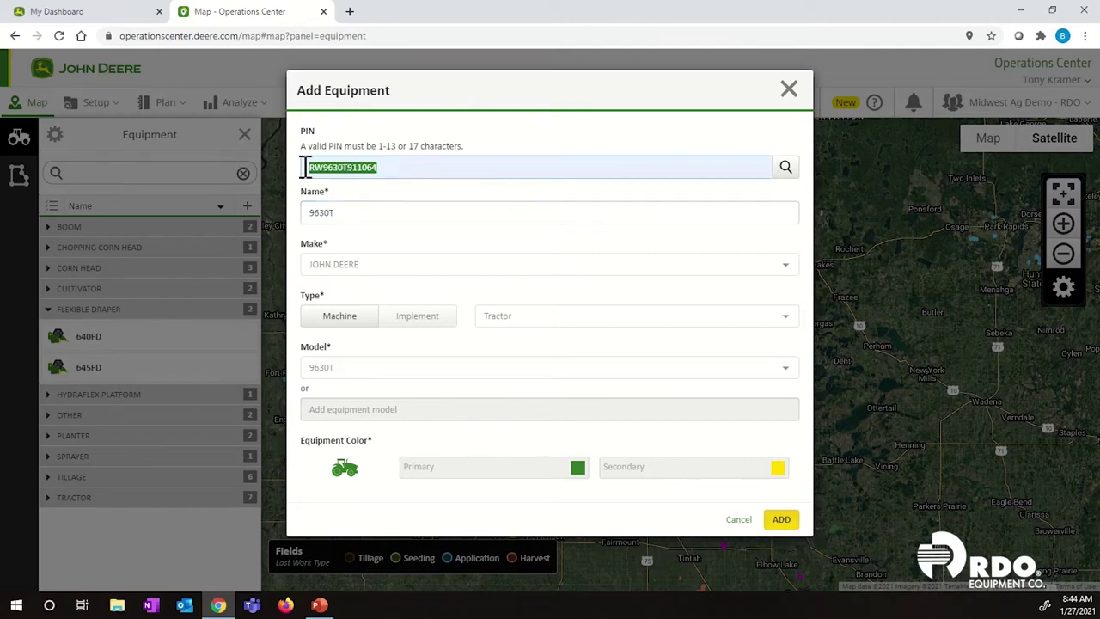
pyautogui.press('BackSpace')
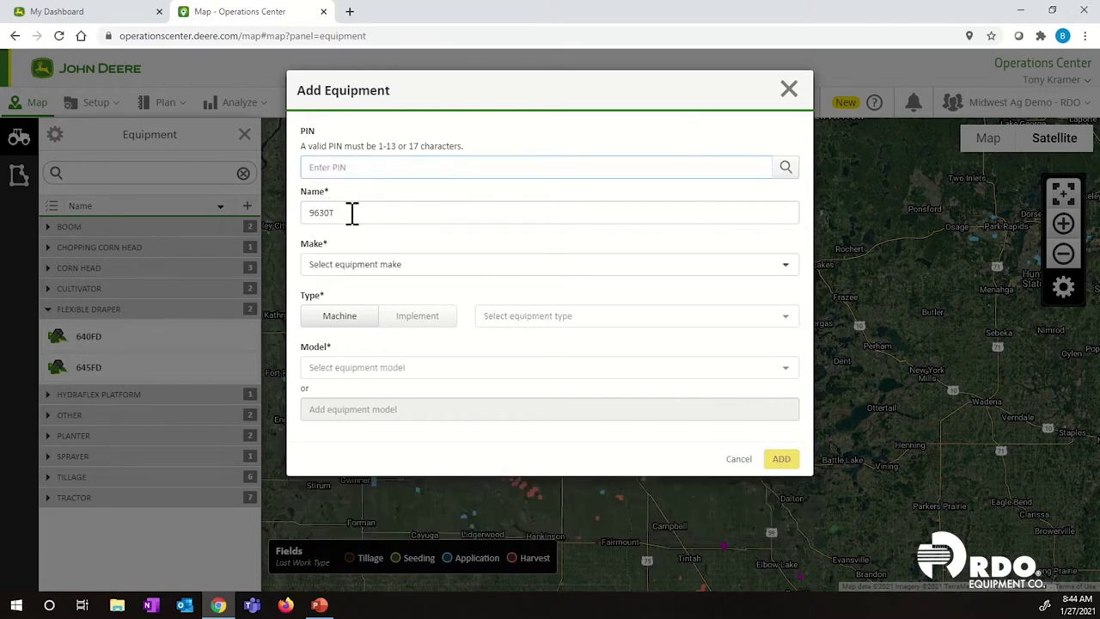
# - Set the new equipment's make to JOHN DEERE and its machine type to Tractor
pyautogui.click(753, 275)
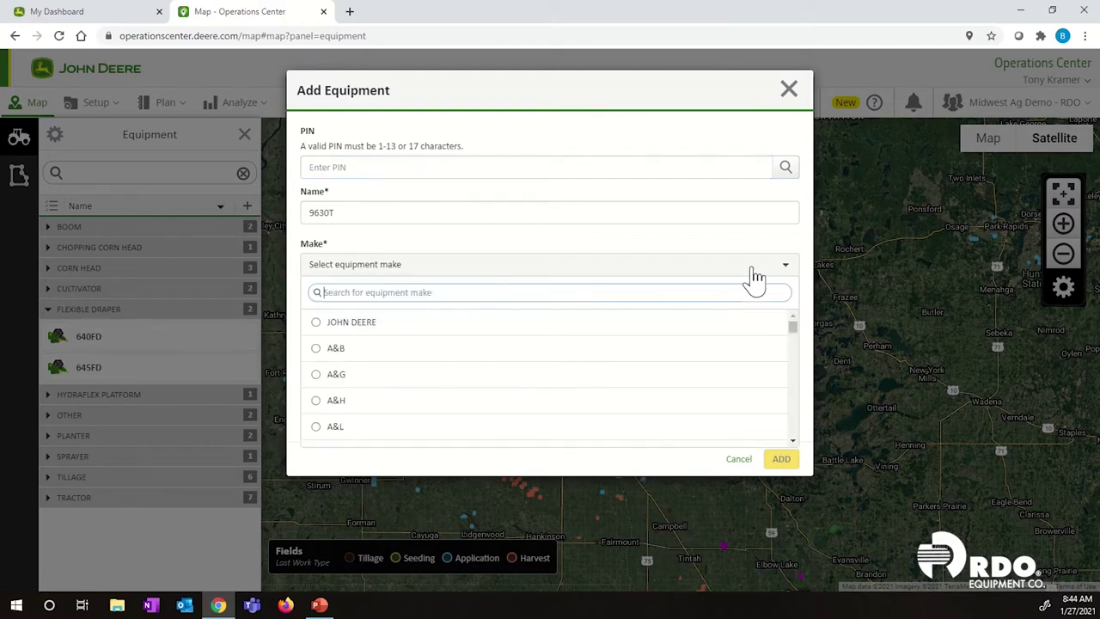
pyautogui.click(358, 325)
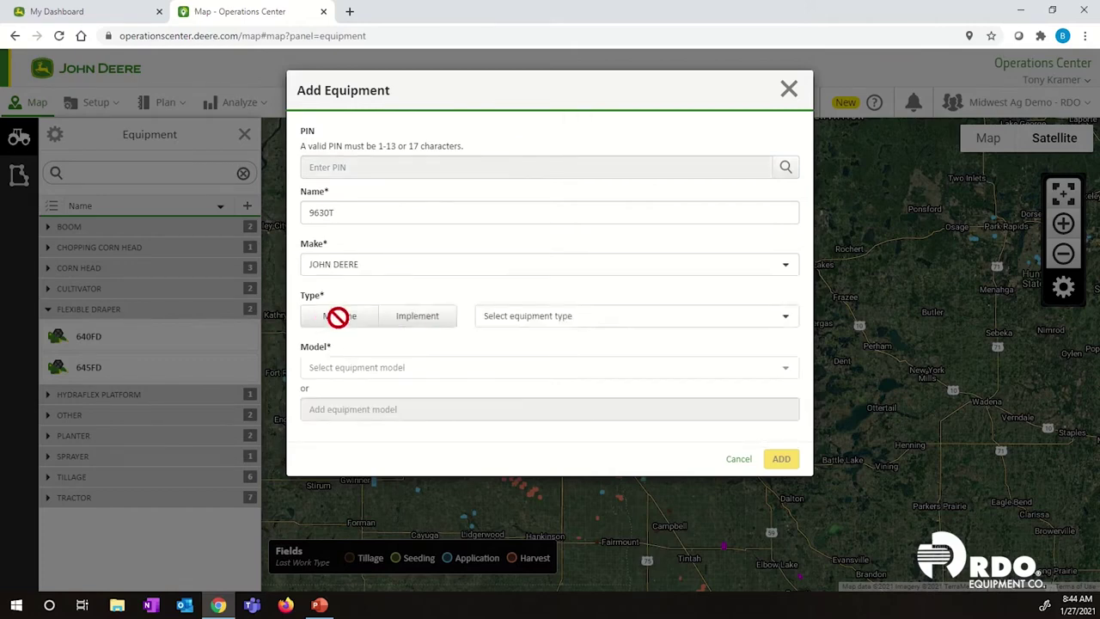
pyautogui.click(737, 325)
pyautogui.write('tr')
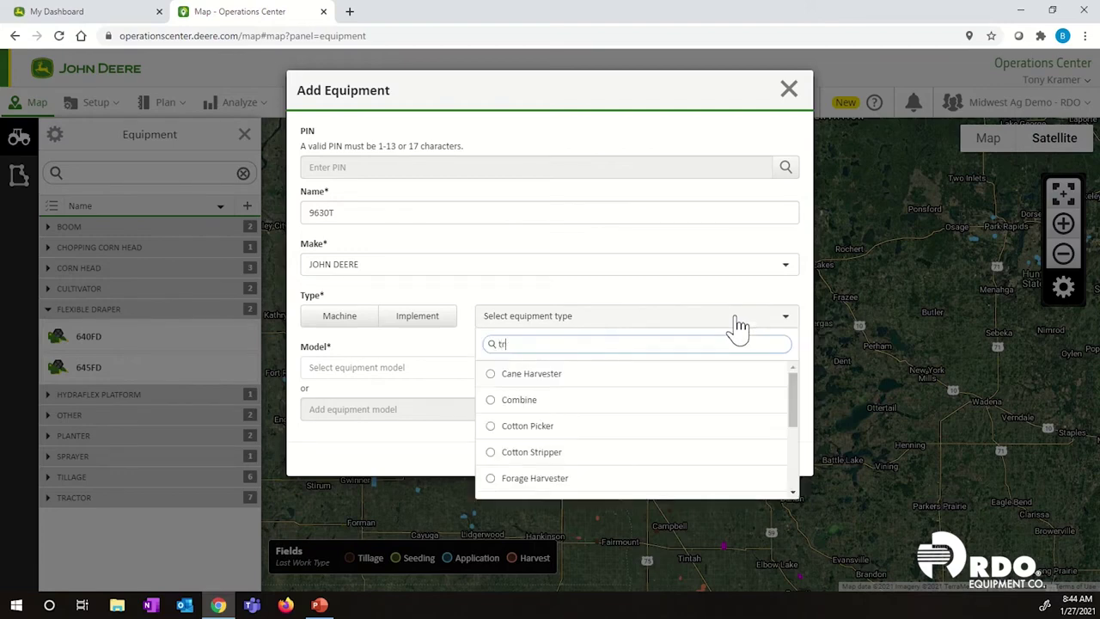
pyautogui.write('act')
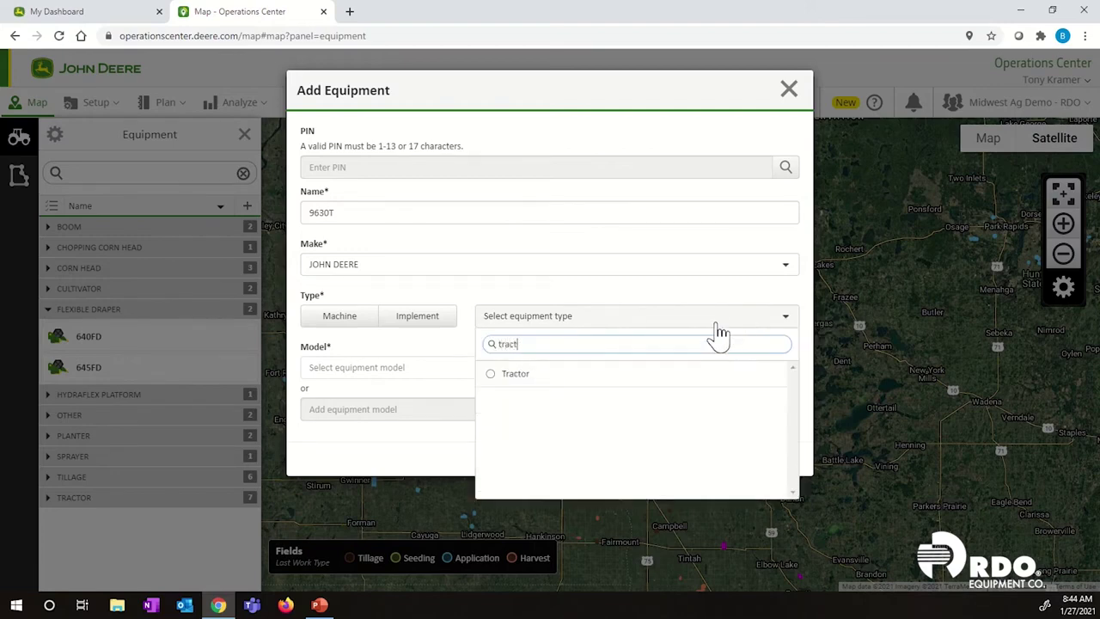
pyautogui.click(516, 376)
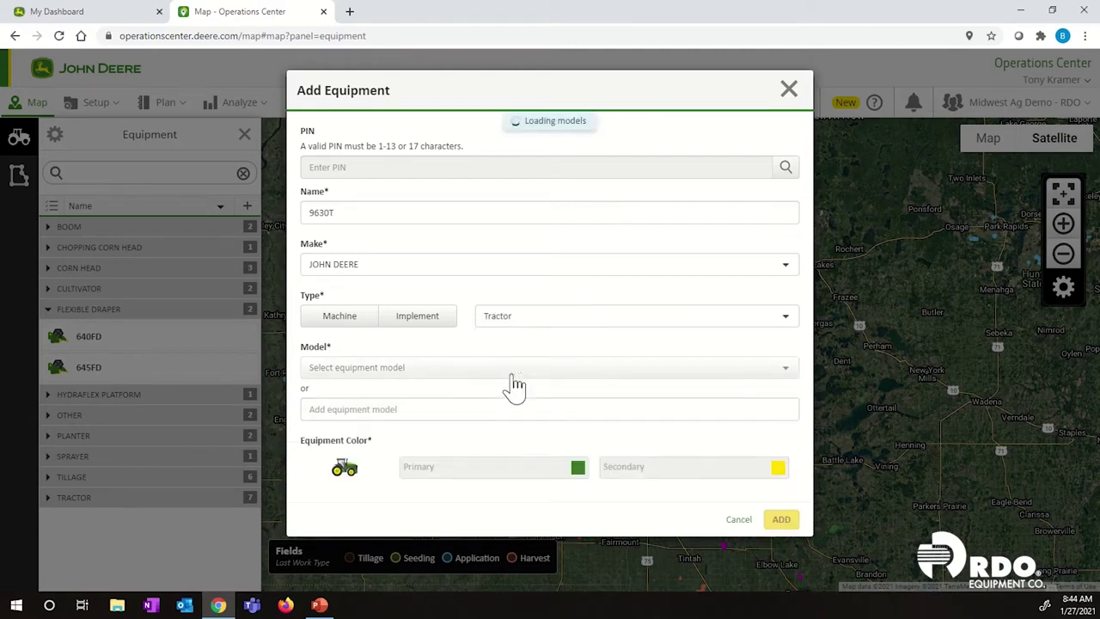
# - Choose model 9630T and add the tractor to the equipment list with its default offsets
pyautogui.click(426, 374)
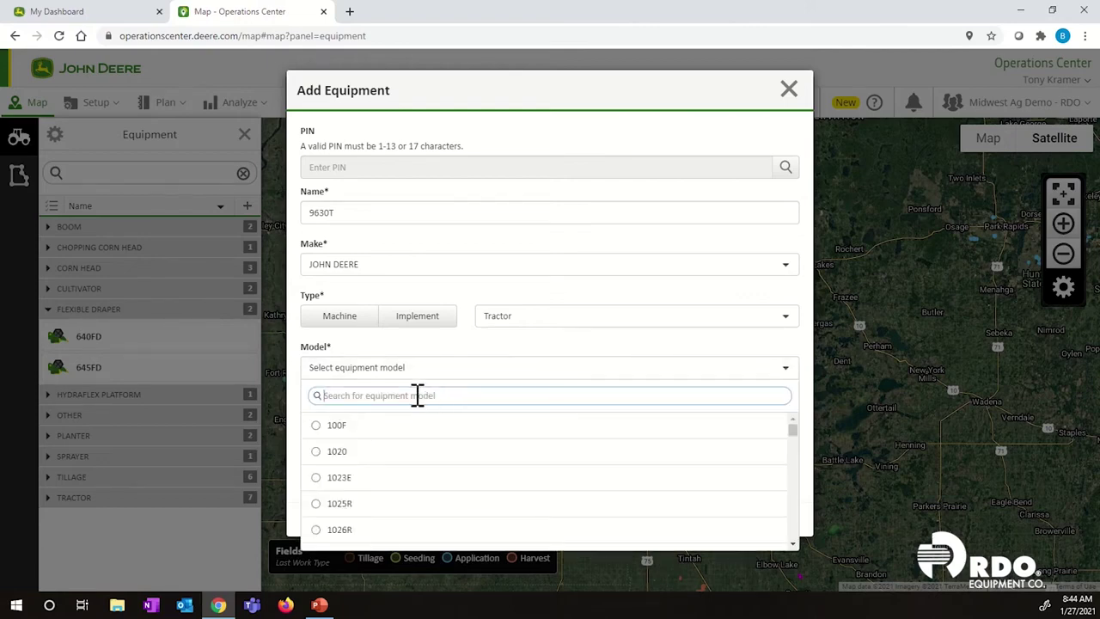
pyautogui.scroll(-5, 506, 481)
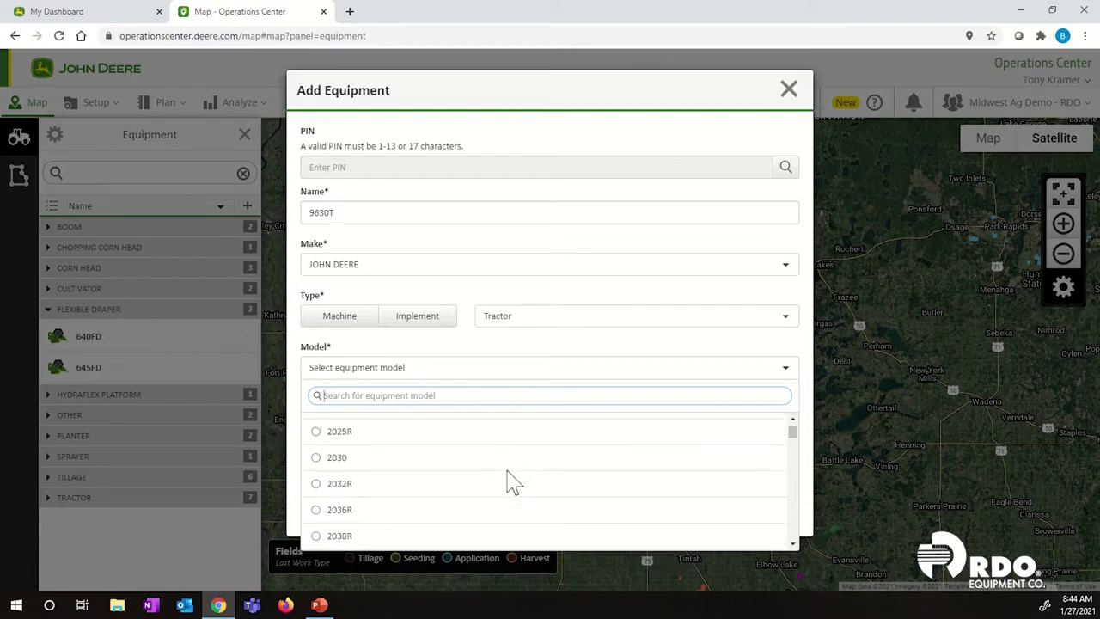
pyautogui.scroll(-2, 507, 481)
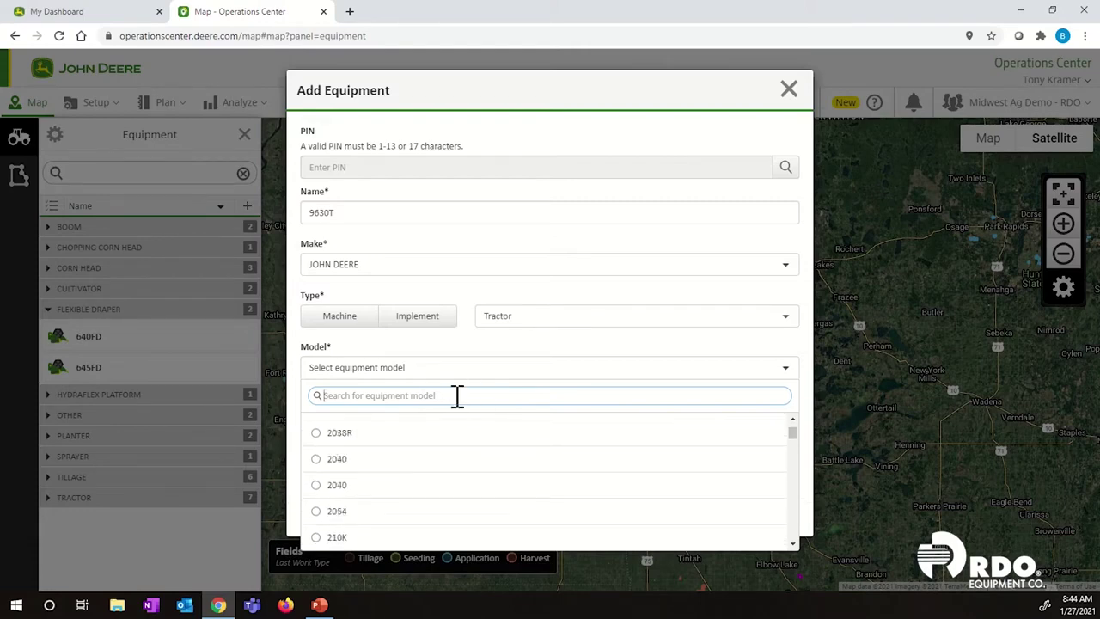
pyautogui.write('9630')
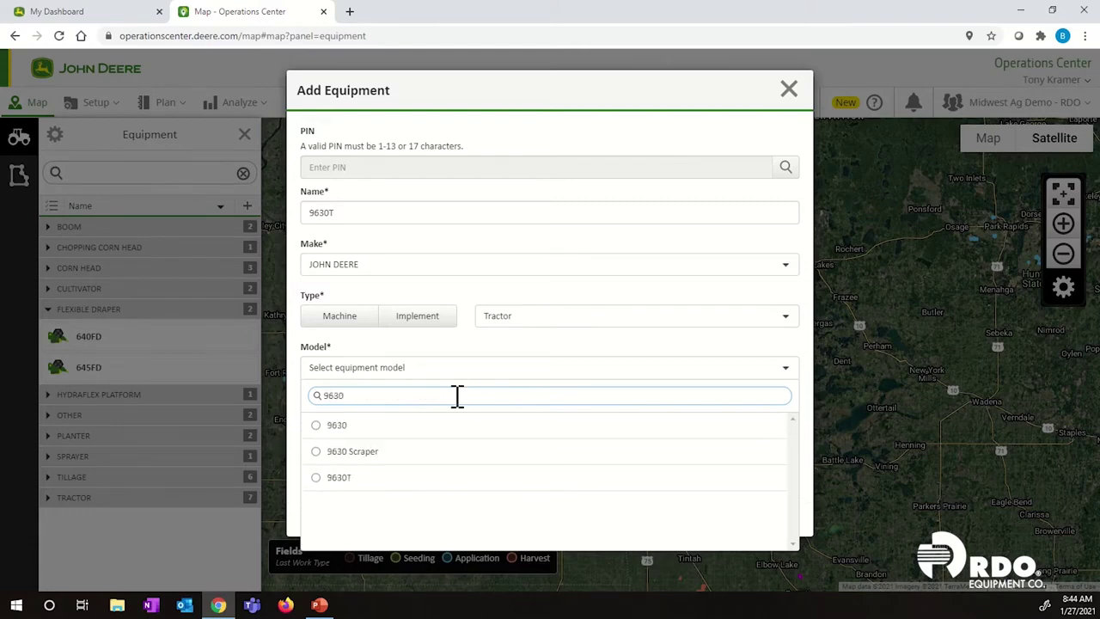
pyautogui.click(316, 478)
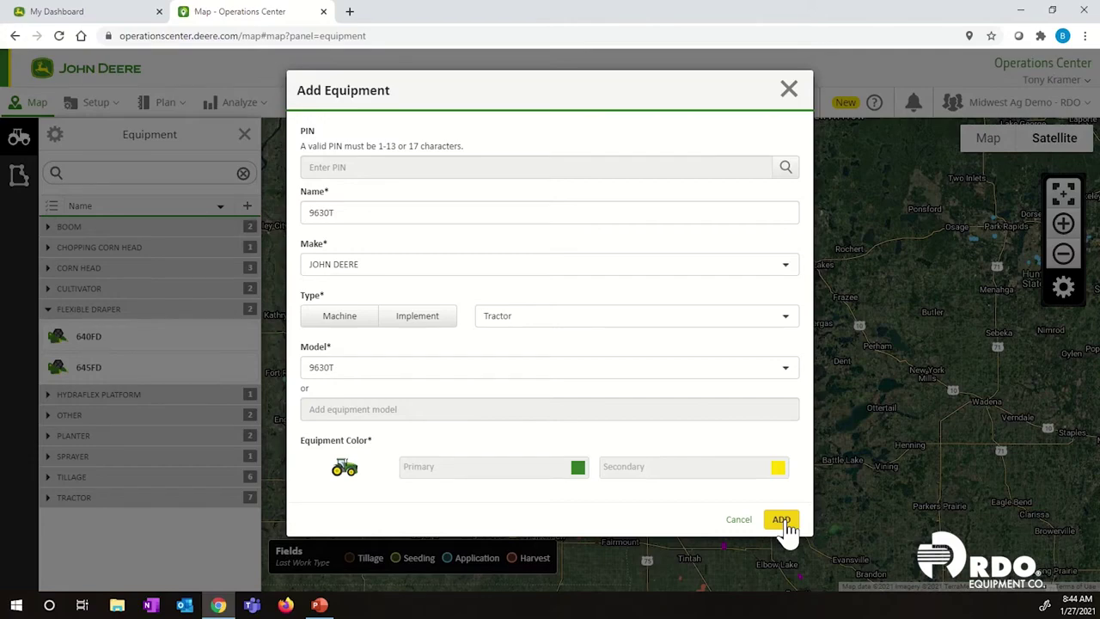
pyautogui.click(780, 521)
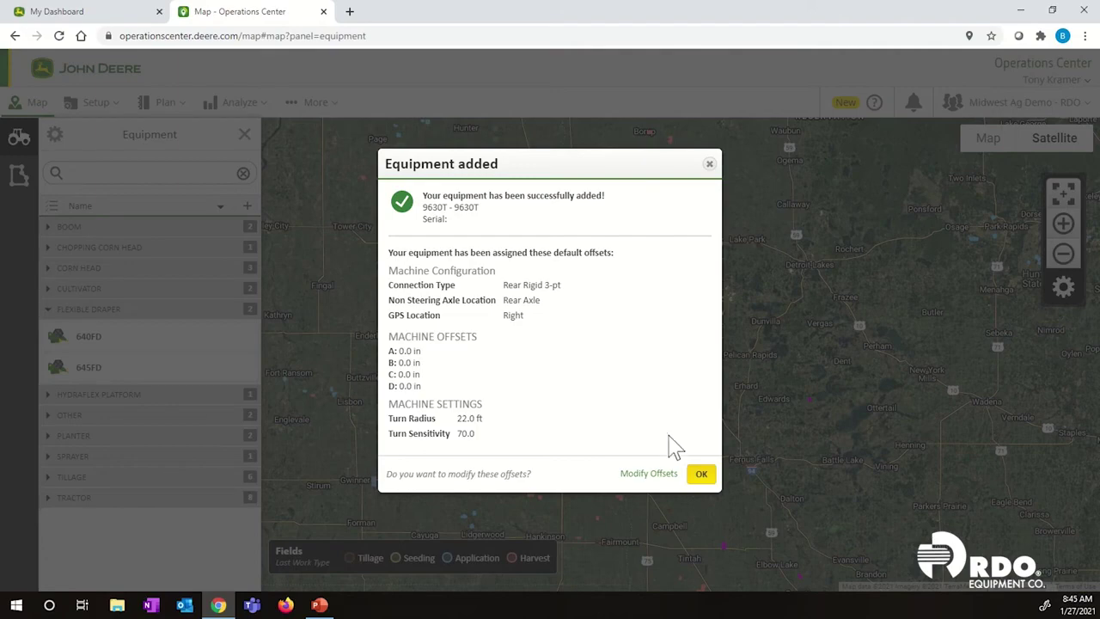
pyautogui.click(701, 477)
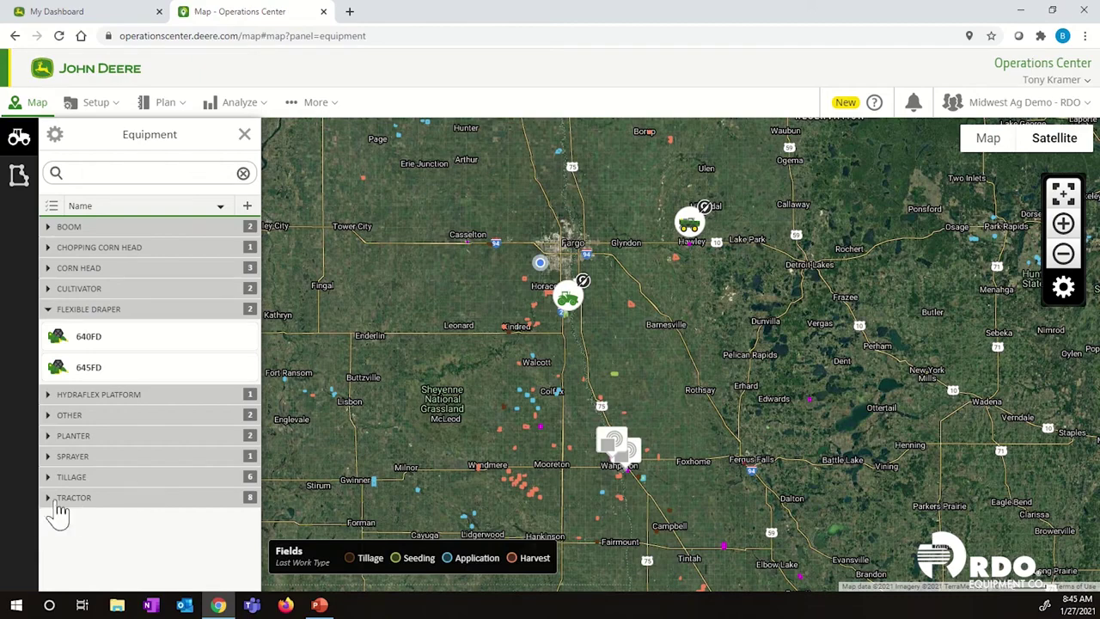
# - Open the machine offsets of the 9630T in the tractor group
pyautogui.click(57, 501)
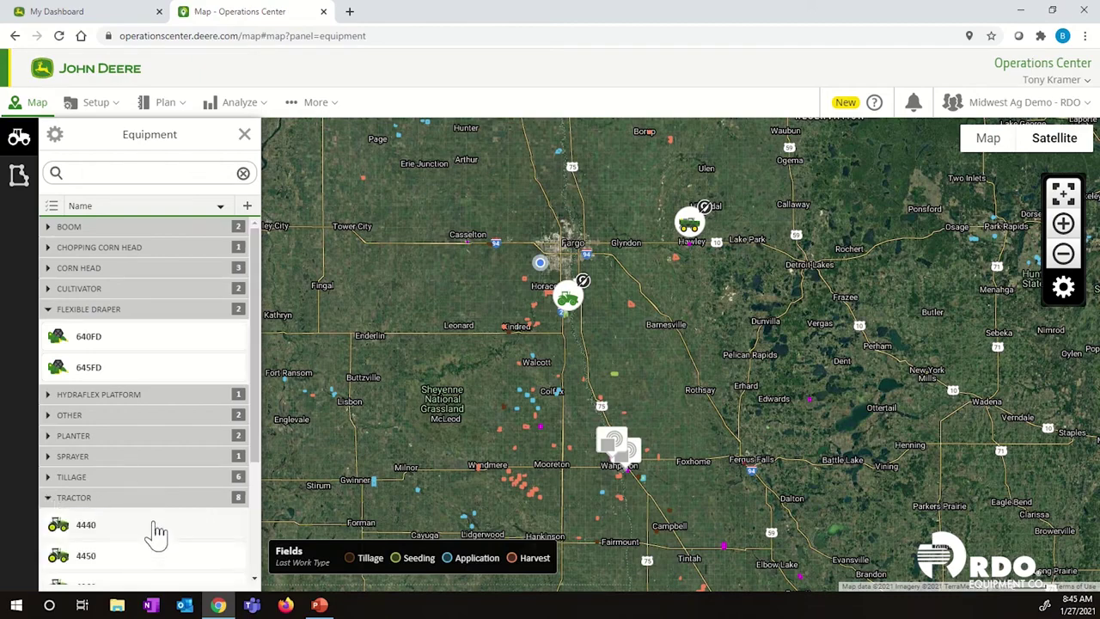
pyautogui.scroll(-1, 155, 532)
pyautogui.scroll(-1, 155, 529)
pyautogui.scroll(1, 86, 494)
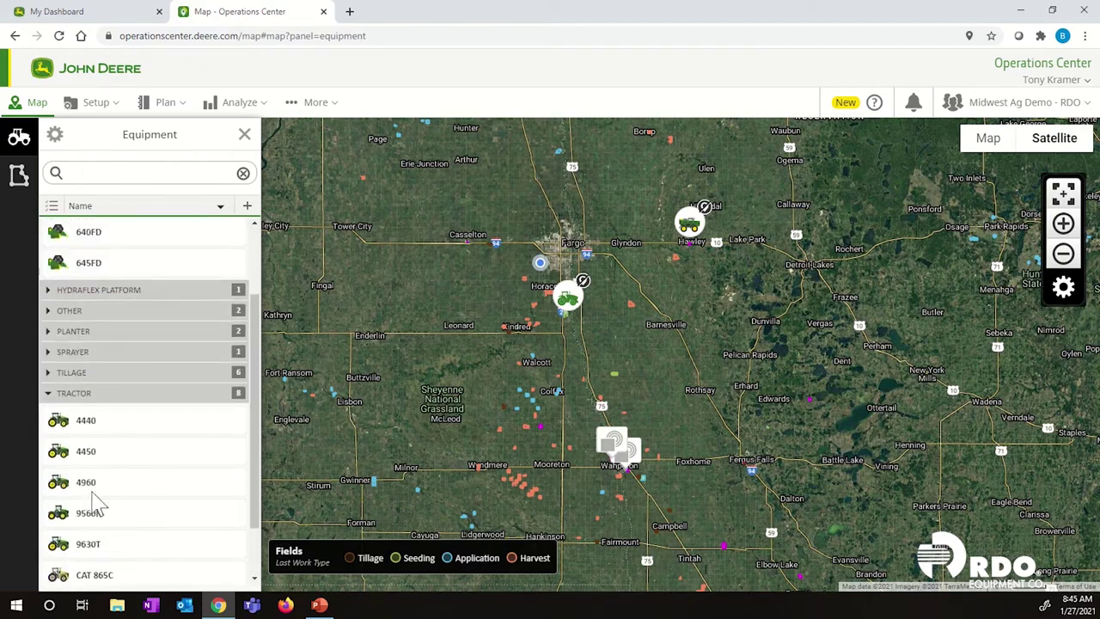
pyautogui.click(91, 547)
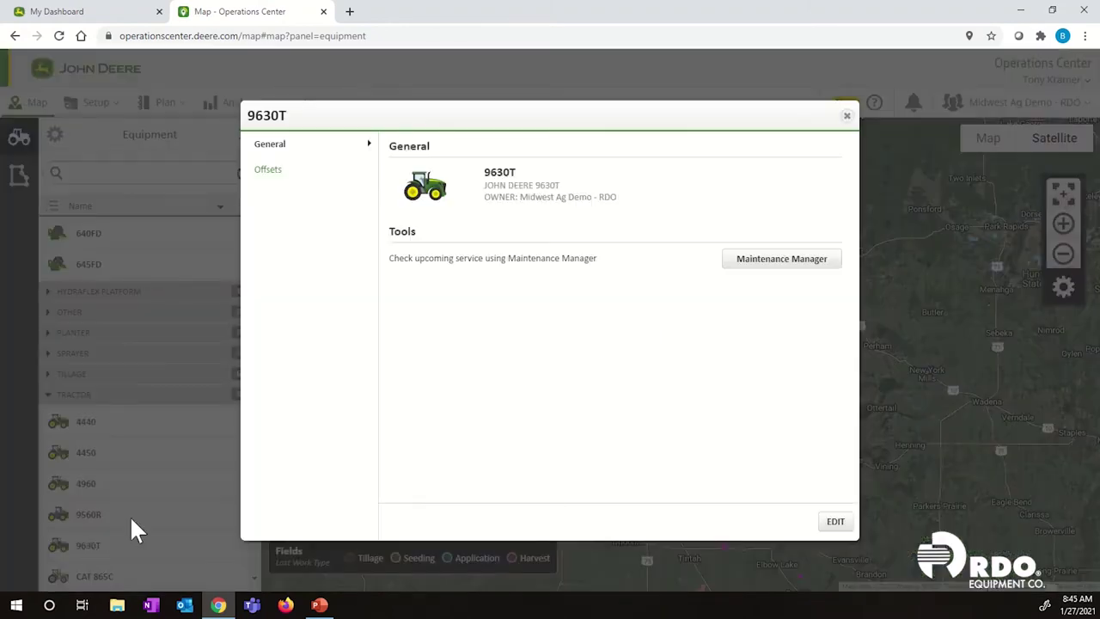
pyautogui.click(287, 176)
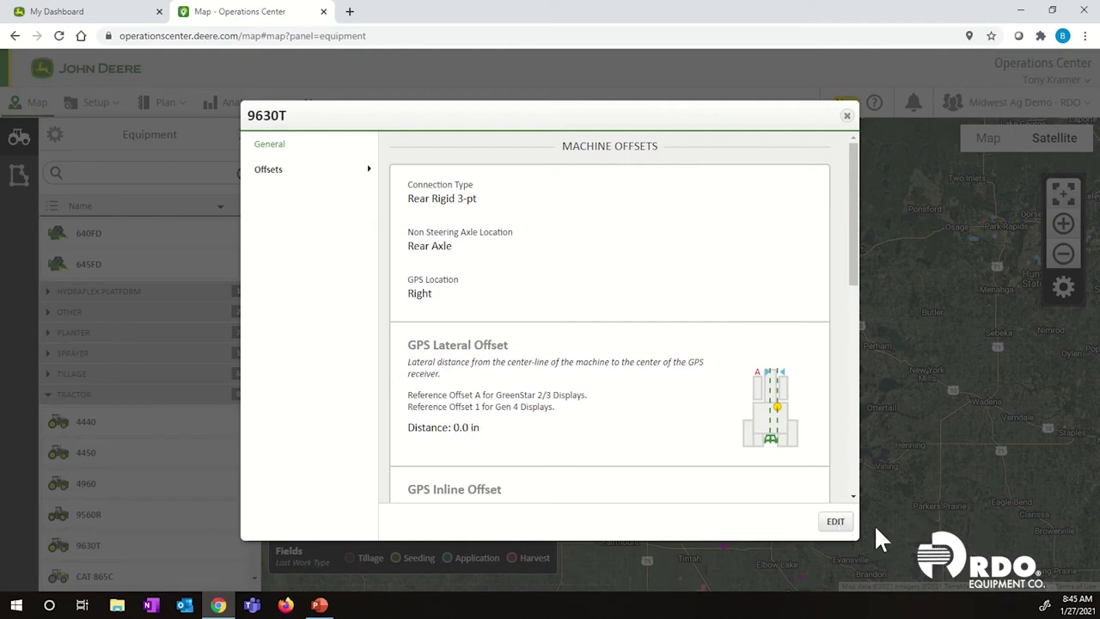
# - Change the 9630T's connection type to Rear Pivot Drawbar, then save the offsets and close its details
pyautogui.click(835, 521)
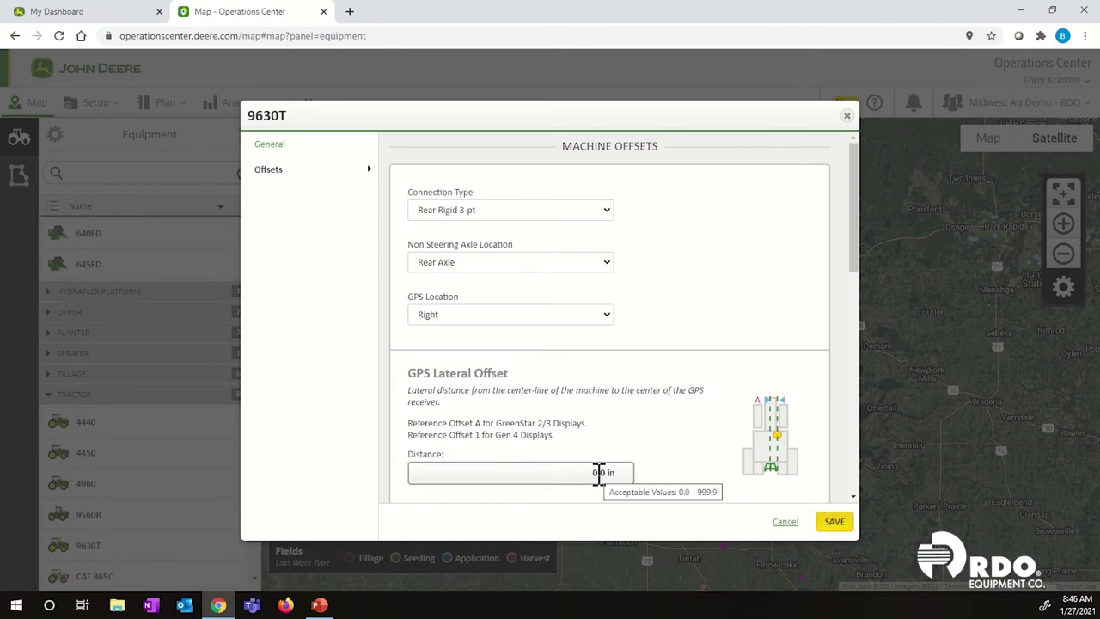
pyautogui.click(594, 216)
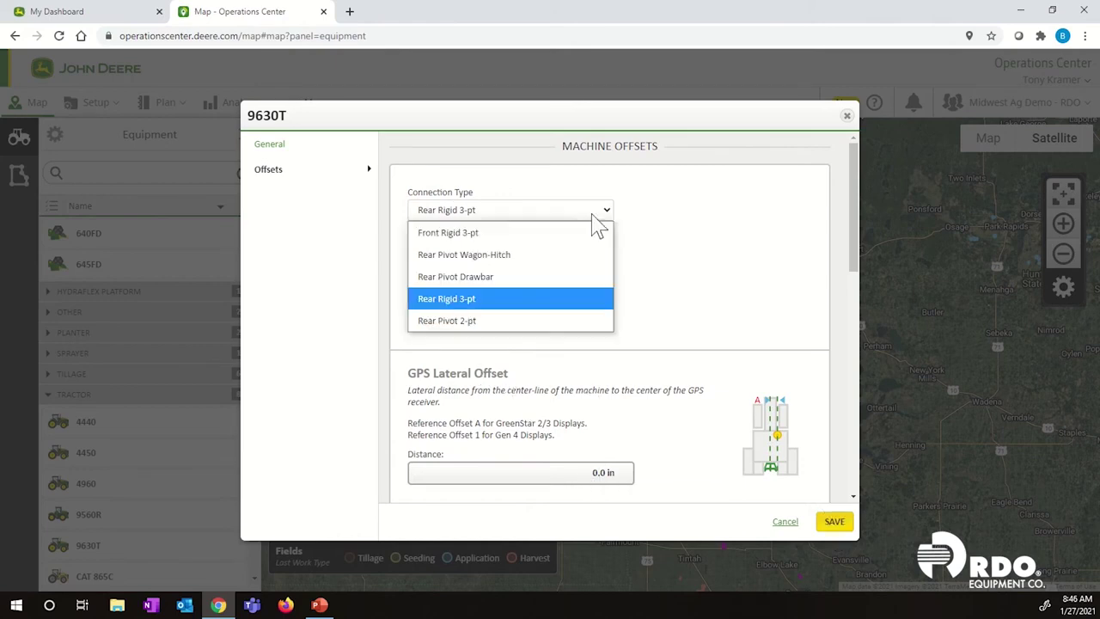
pyautogui.click(528, 277)
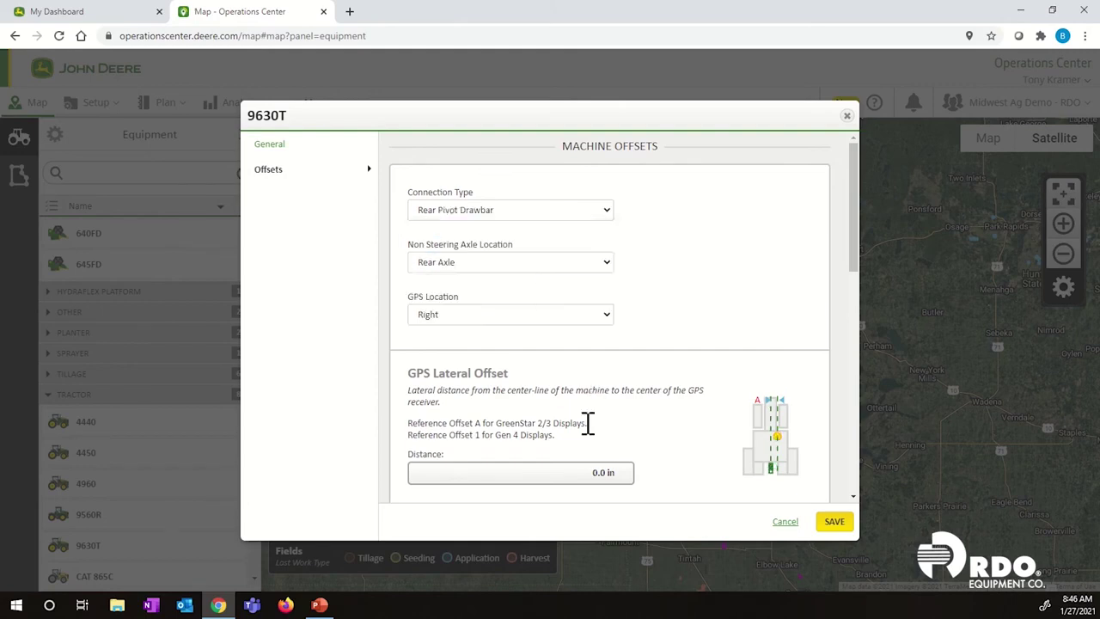
pyautogui.scroll(-3, 587, 421)
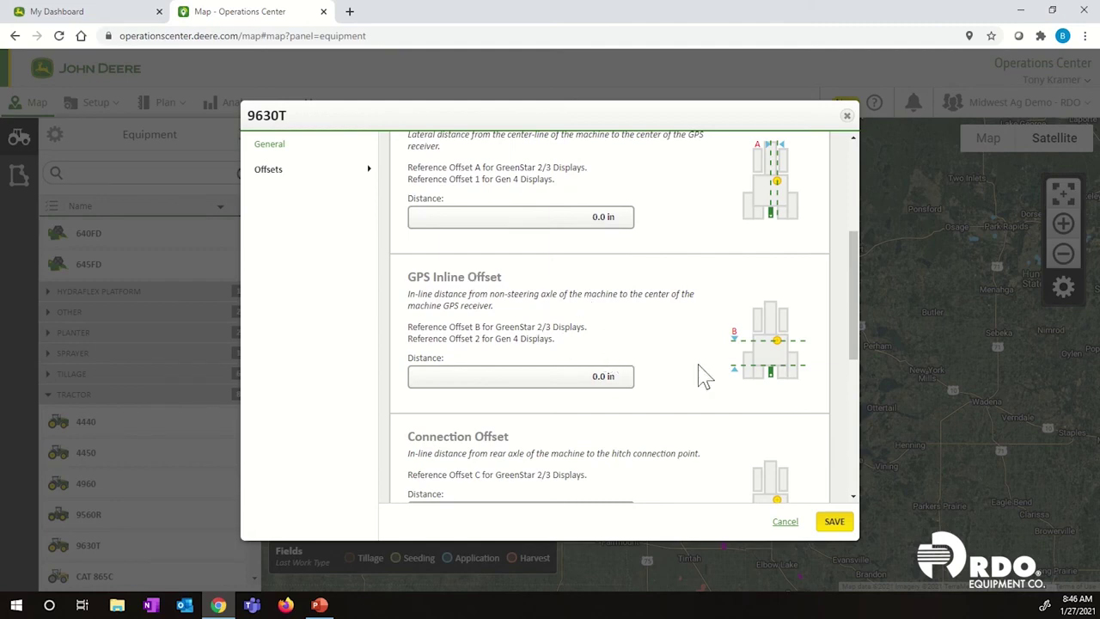
pyautogui.scroll(-2, 609, 422)
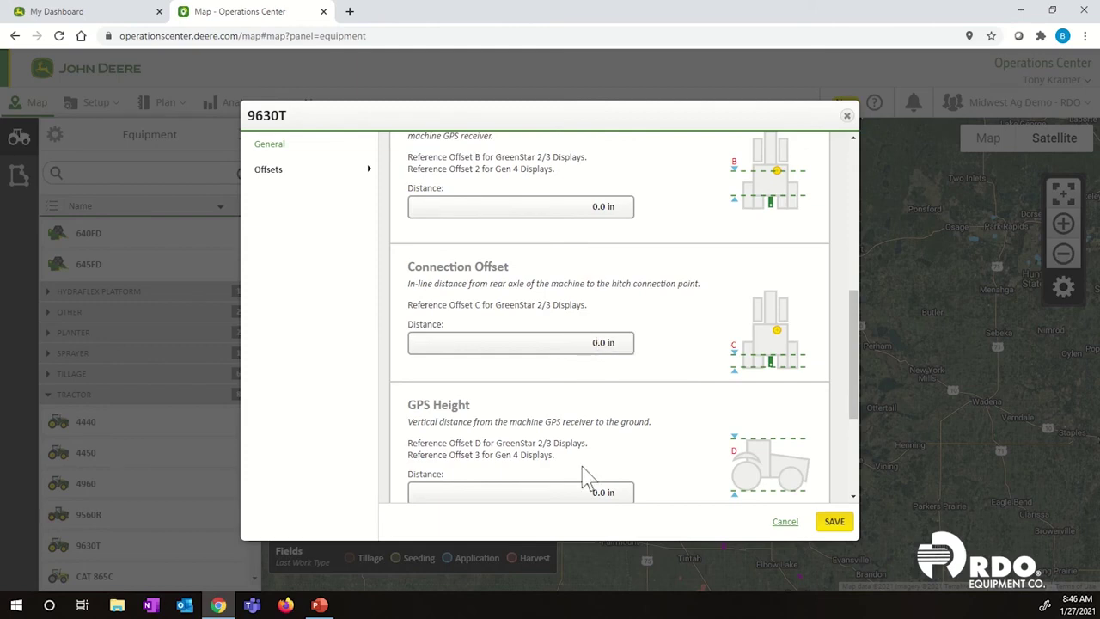
pyautogui.scroll(-1, 598, 378)
pyautogui.scroll(-1, 567, 447)
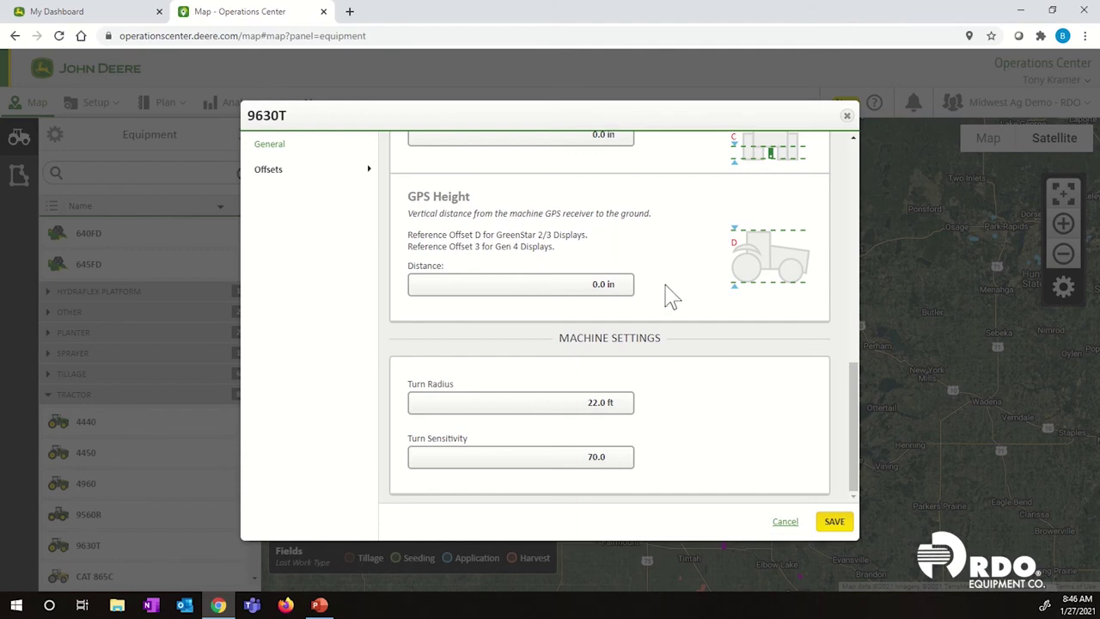
pyautogui.click(833, 524)
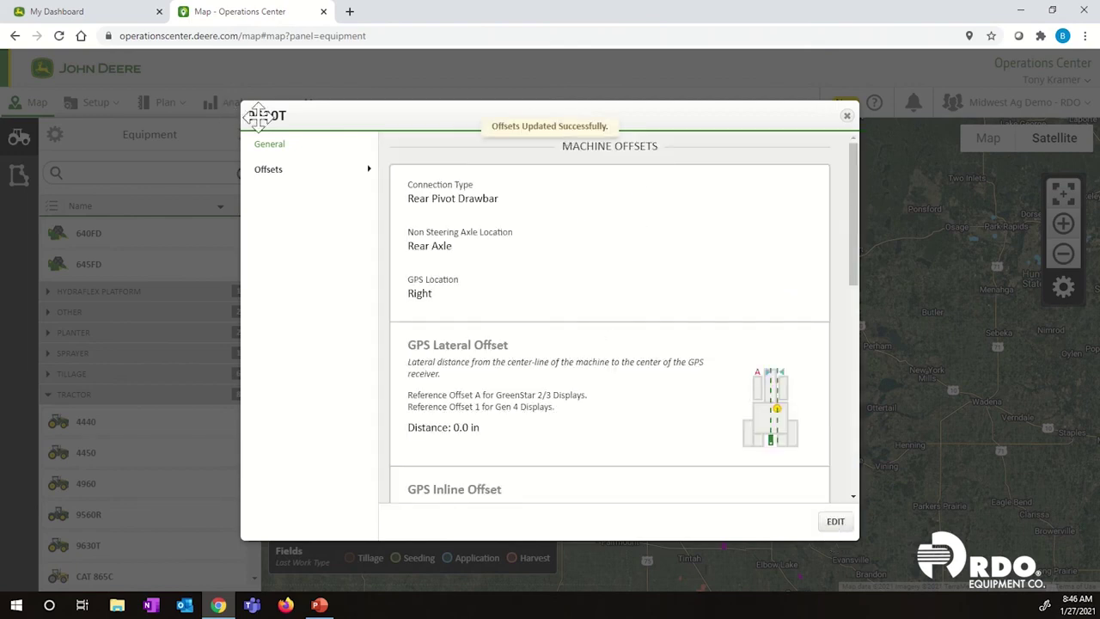
pyautogui.click(846, 116)
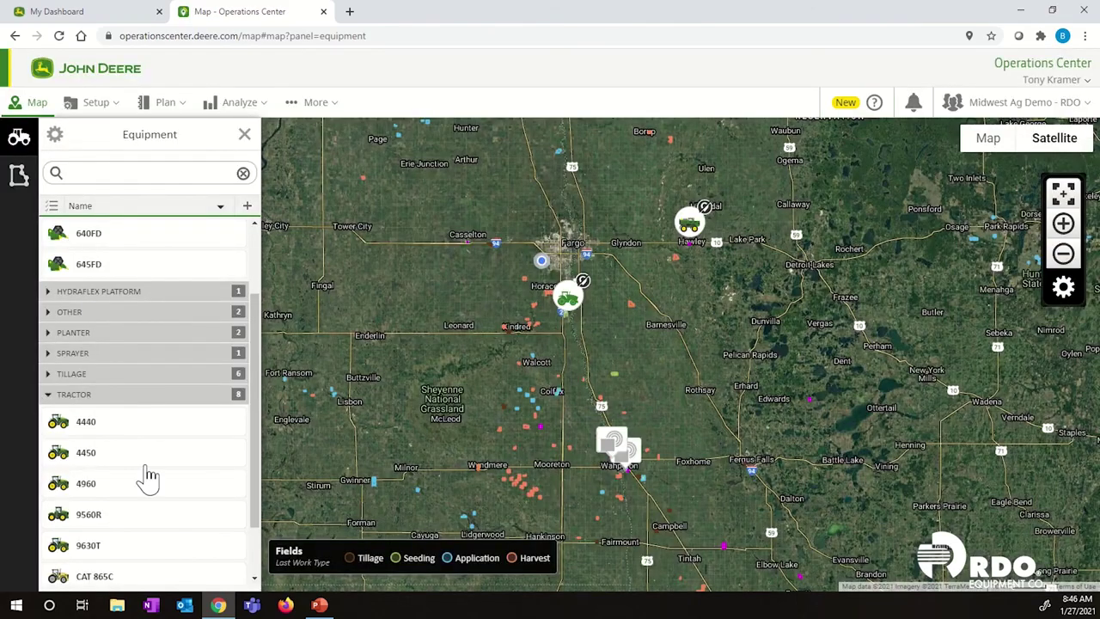
pyautogui.scroll(-1, 172, 492)
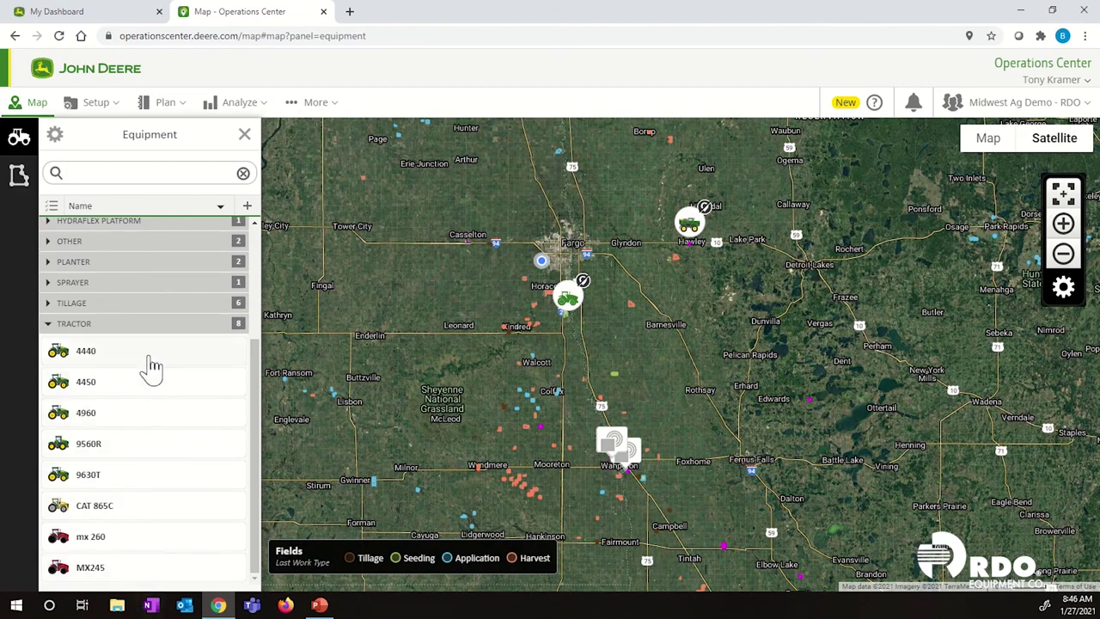
pyautogui.scroll(3, 150, 368)
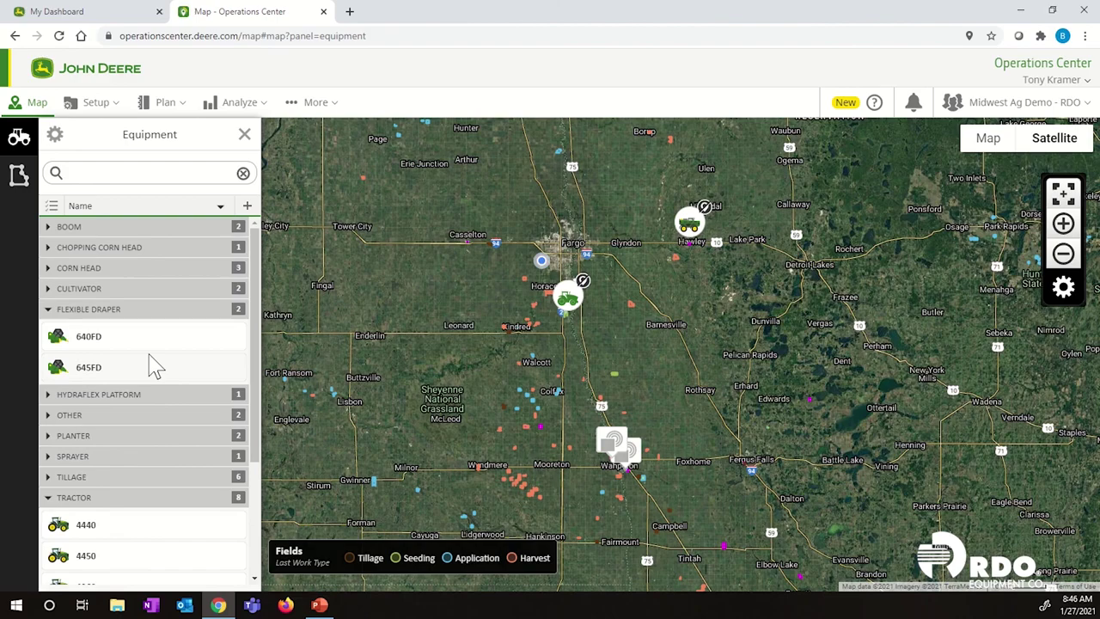